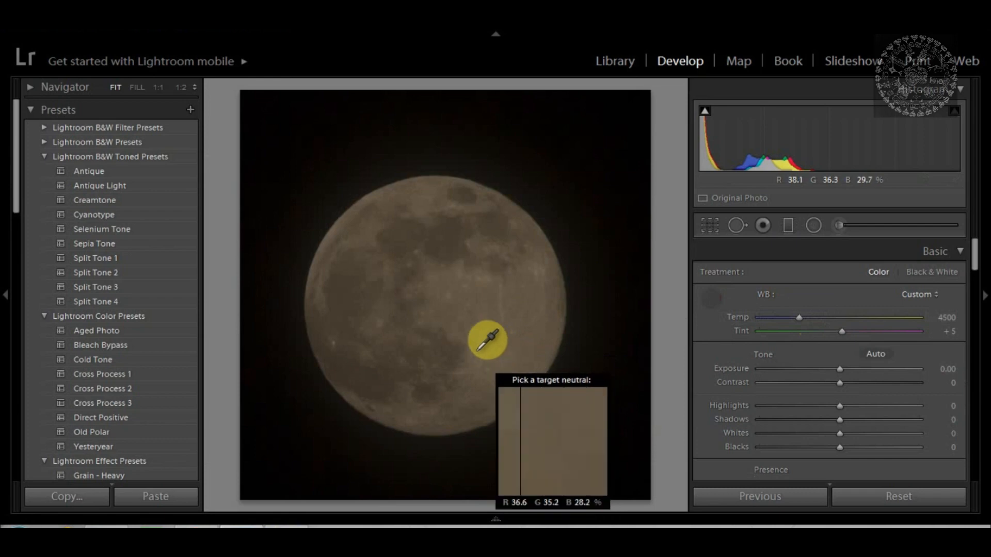
# Neutralise the white balance by sampling the moon's grey surface, and set the temperature to 3700.
pyautogui.click(498, 356)
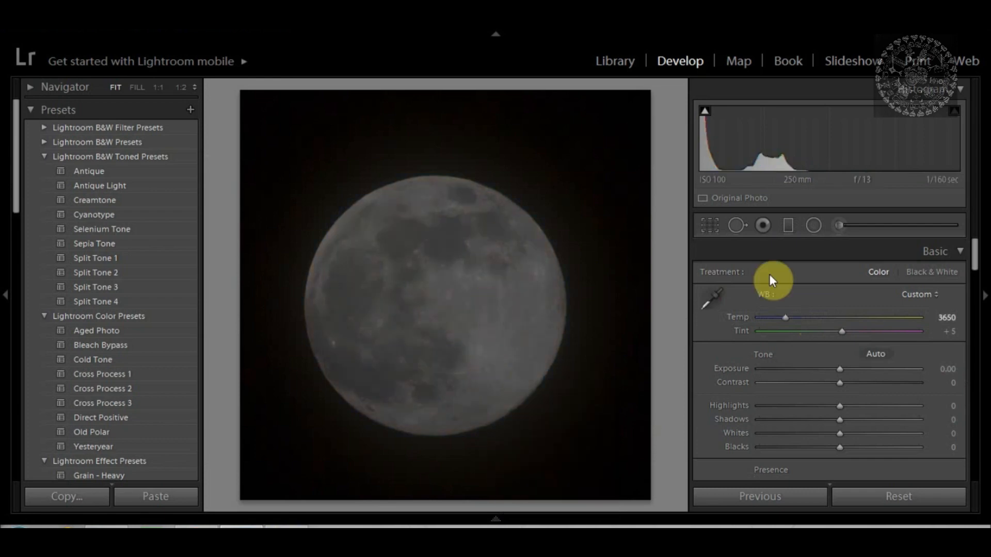
pyautogui.click(942, 317)
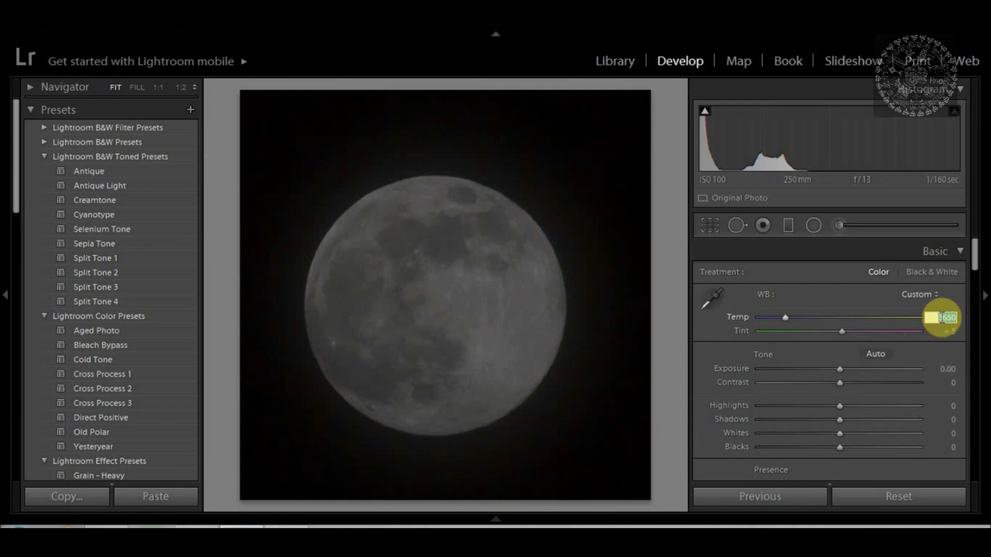
pyautogui.click(941, 317)
pyautogui.moveTo(942, 317); pyautogui.dragTo(967, 318)
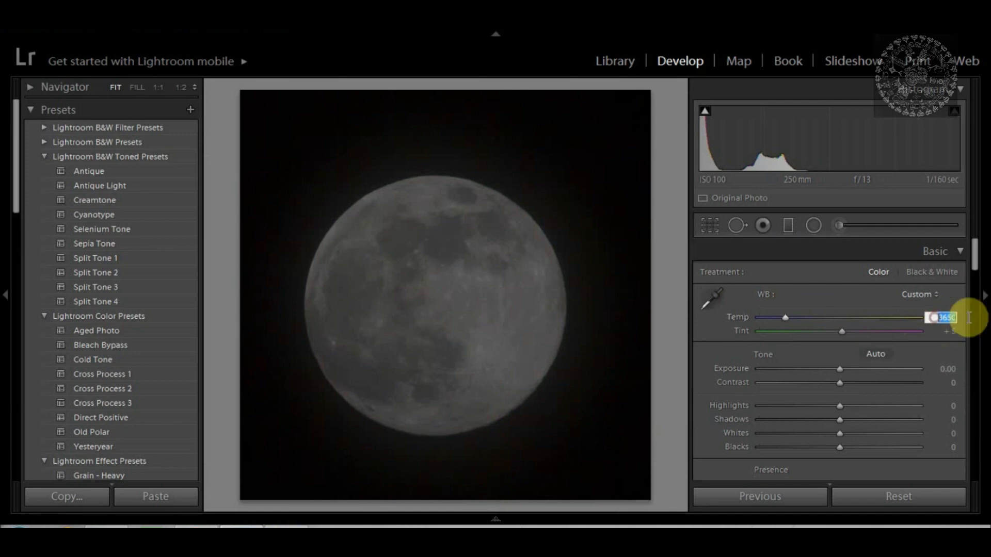
pyautogui.write('3700')
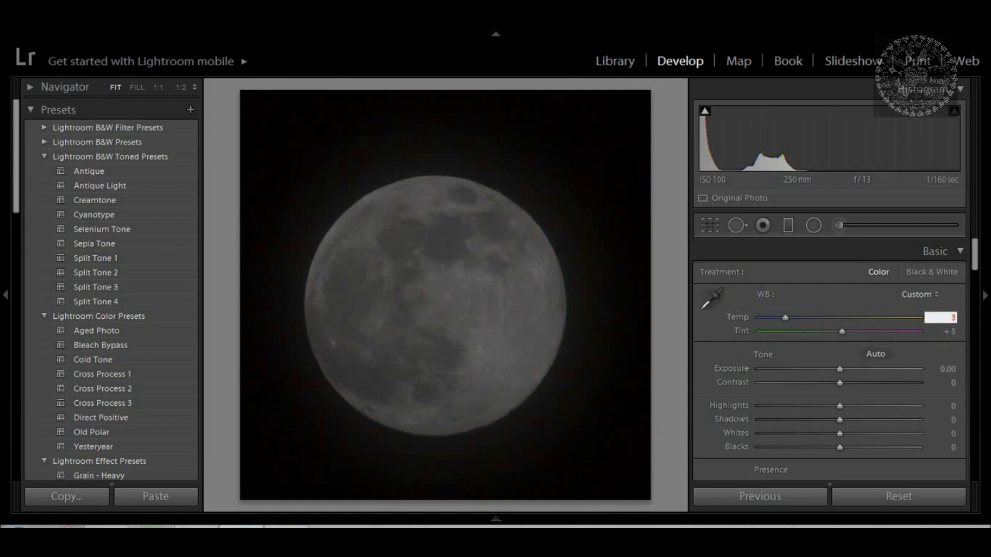
pyautogui.press('Return')
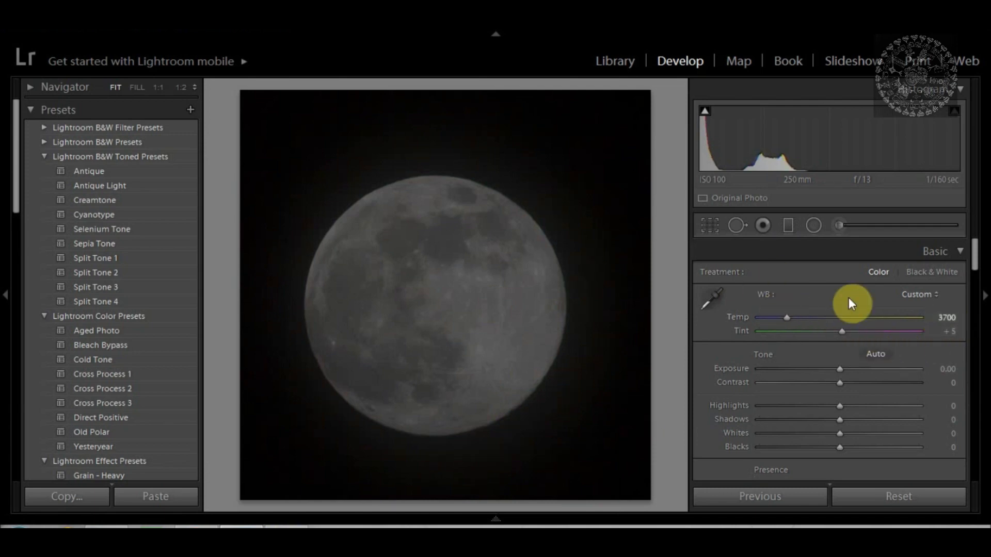
# Brighten the moon photo with exposure +0.84, contrast +30 and highlights about +19.
pyautogui.moveTo(841, 369)
pyautogui.mouseDown()
pyautogui.moveTo(866, 370)
pyautogui.moveTo(855, 373)
pyautogui.mouseUp()
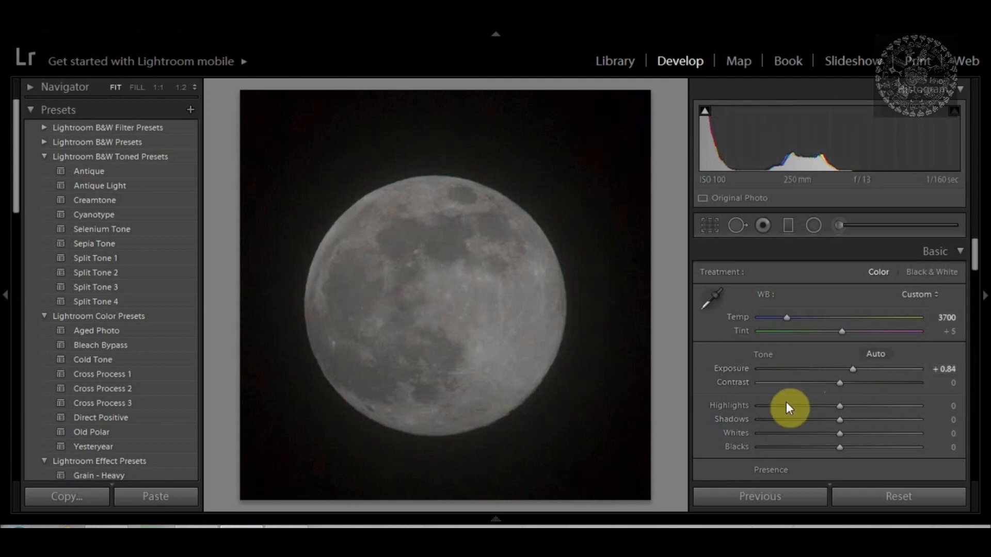
pyautogui.moveTo(841, 381); pyautogui.dragTo(866, 395)
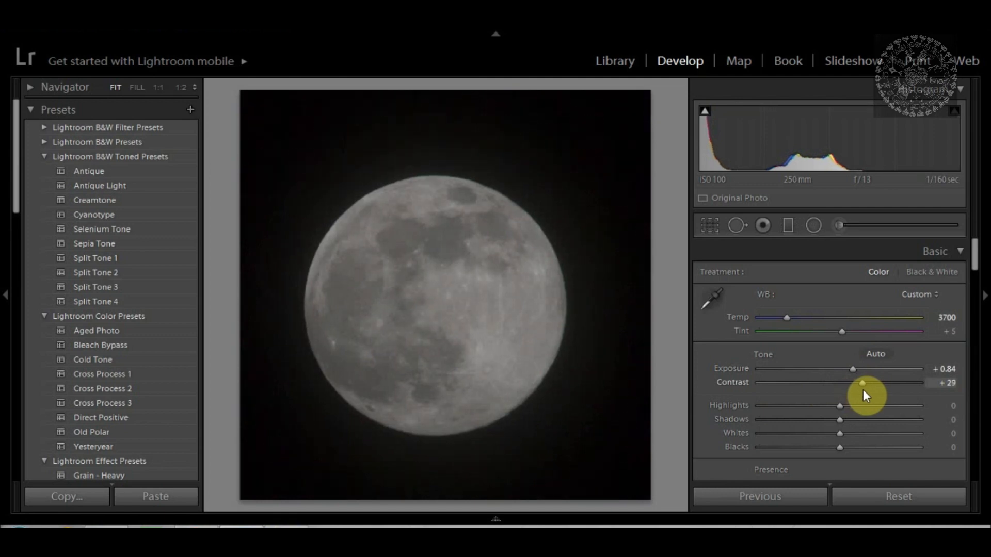
pyautogui.moveTo(864, 391); pyautogui.dragTo(855, 411)
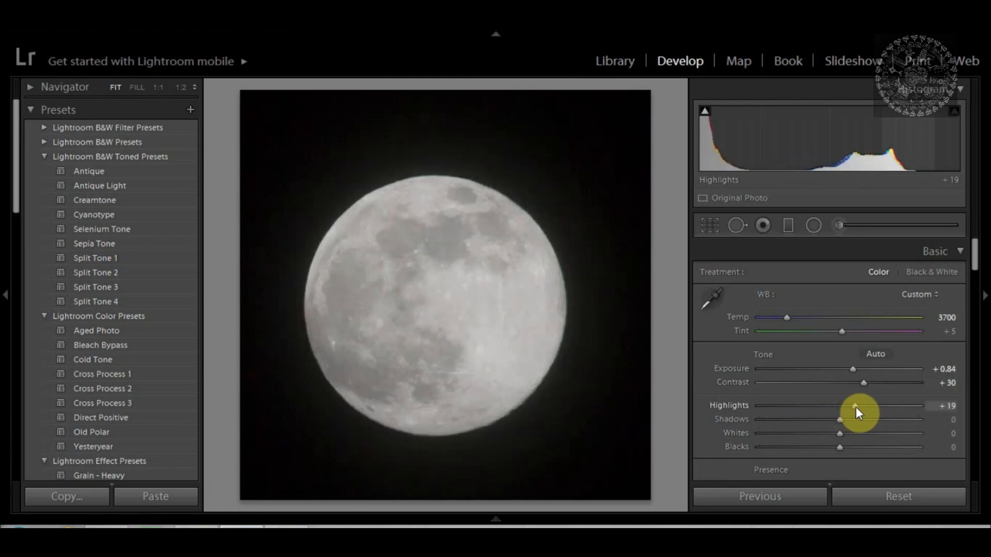
# Refine the tonal range with highlights +14, shadows −21, whites +29 and blacks −34.
pyautogui.moveTo(856, 407)
pyautogui.mouseDown()
pyautogui.moveTo(831, 419)
pyautogui.moveTo(842, 419)
pyautogui.moveTo(785, 417)
pyautogui.moveTo(855, 416)
pyautogui.moveTo(825, 413)
pyautogui.mouseUp()
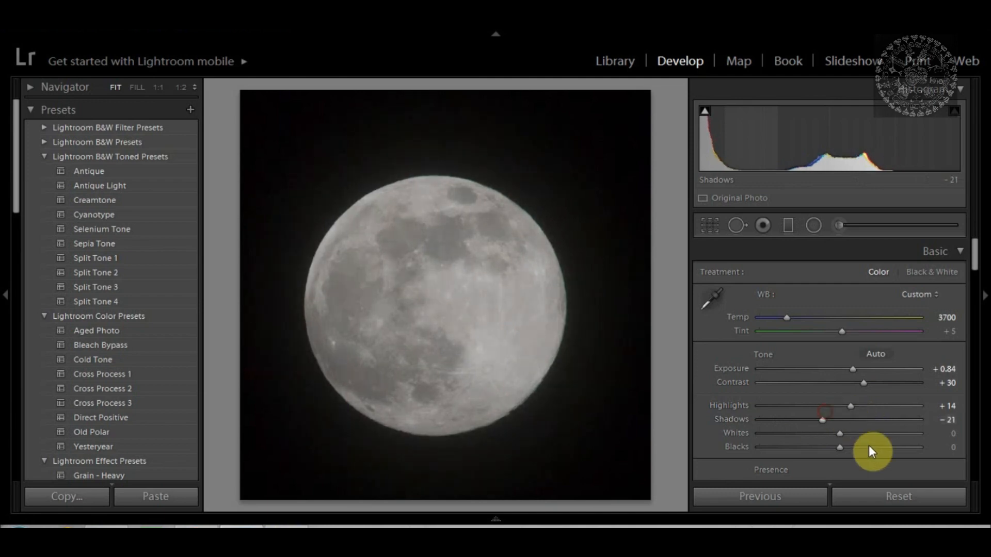
pyautogui.moveTo(840, 435); pyautogui.dragTo(862, 433)
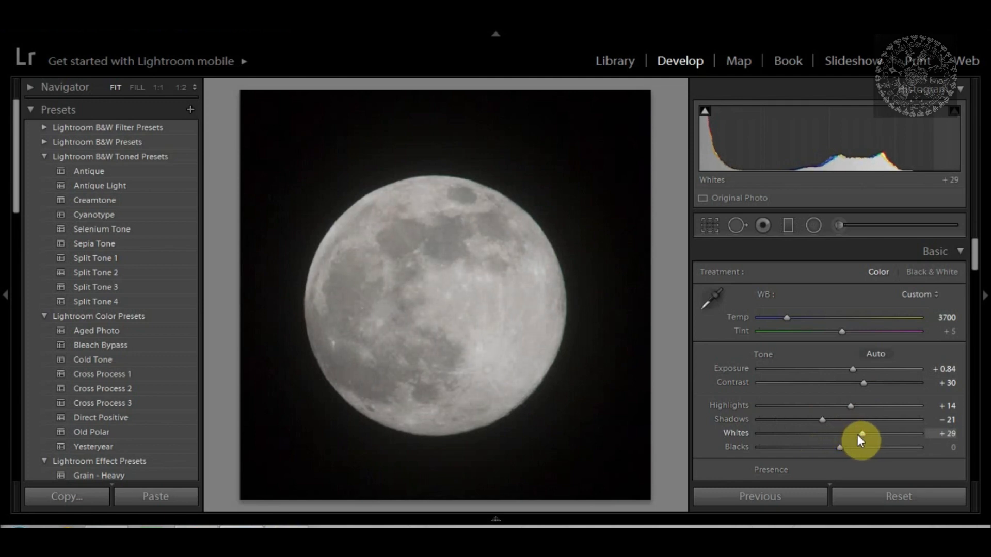
pyautogui.moveTo(840, 447)
pyautogui.mouseDown()
pyautogui.moveTo(861, 448)
pyautogui.moveTo(820, 447)
pyautogui.mouseUp()
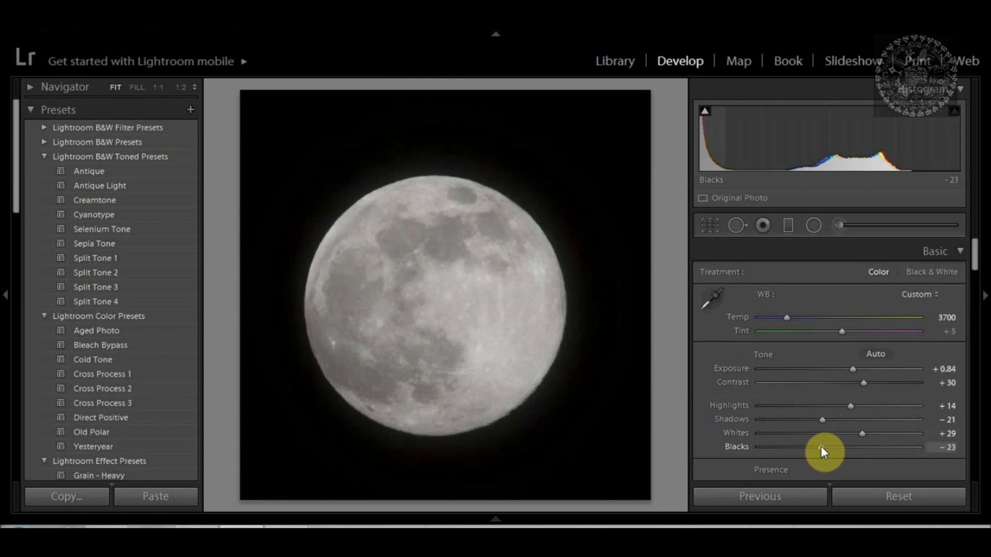
pyautogui.moveTo(820, 447); pyautogui.dragTo(812, 448)
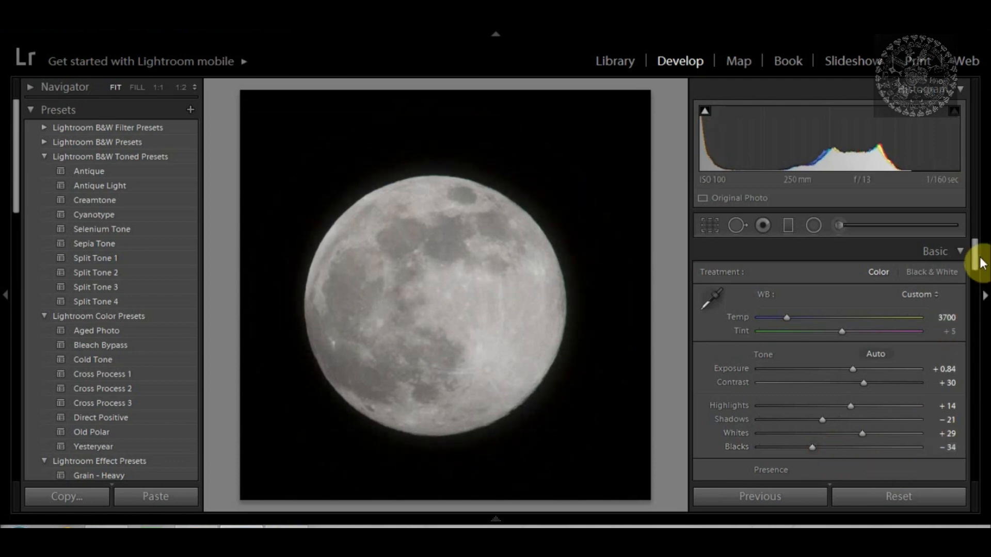
# Raise the photo's clarity to +18.
pyautogui.moveTo(975, 267); pyautogui.dragTo(978, 284)
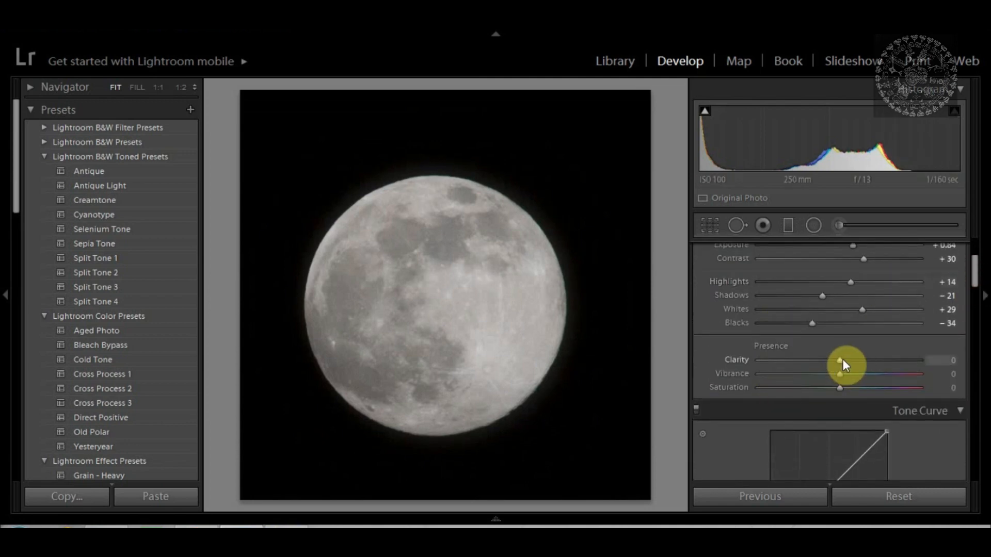
pyautogui.moveTo(843, 362); pyautogui.dragTo(855, 361)
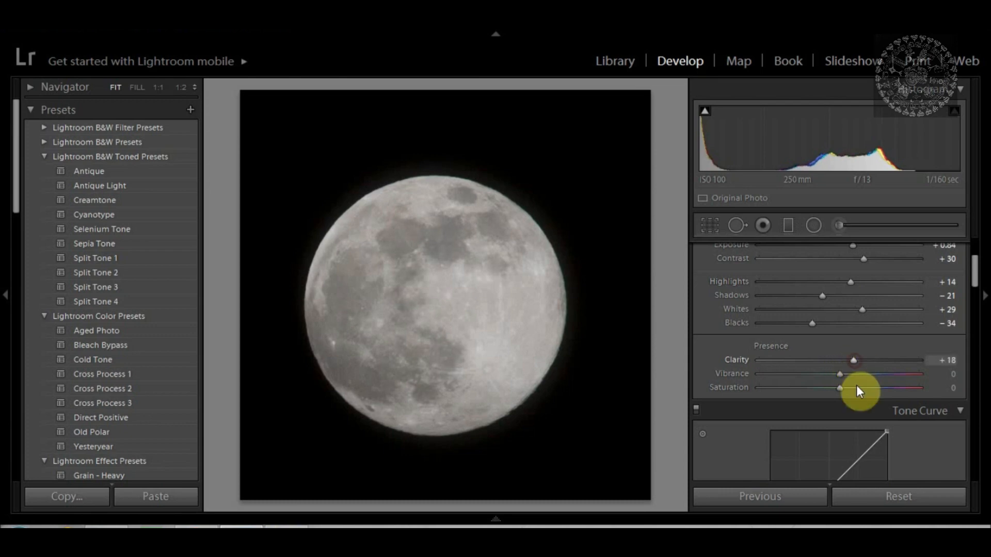
# Add a point in the highlights of the RGB tone curve and raise it to about 80.8 / 93.7 %.
pyautogui.moveTo(973, 277); pyautogui.dragTo(972, 300)
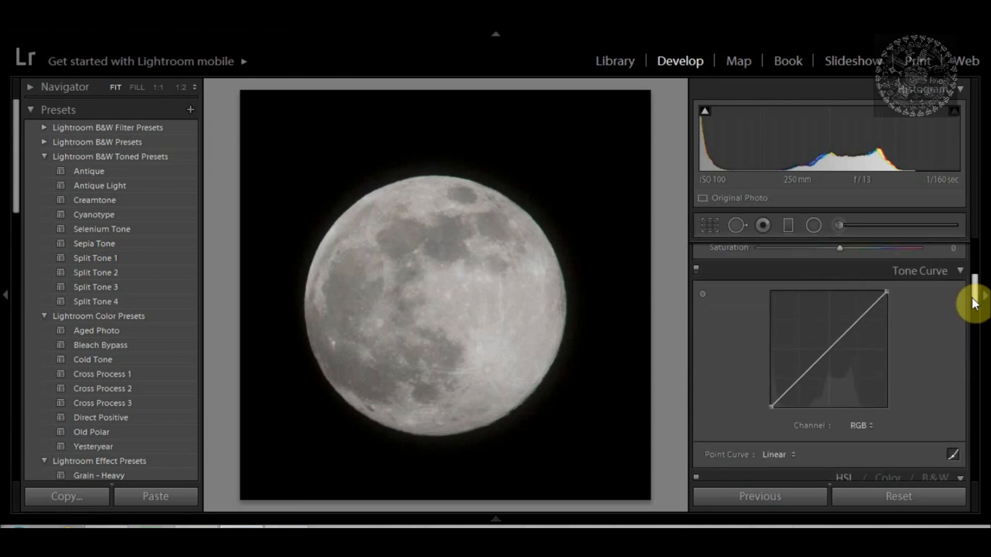
pyautogui.click(865, 312)
pyautogui.moveTo(865, 312); pyautogui.dragTo(865, 298)
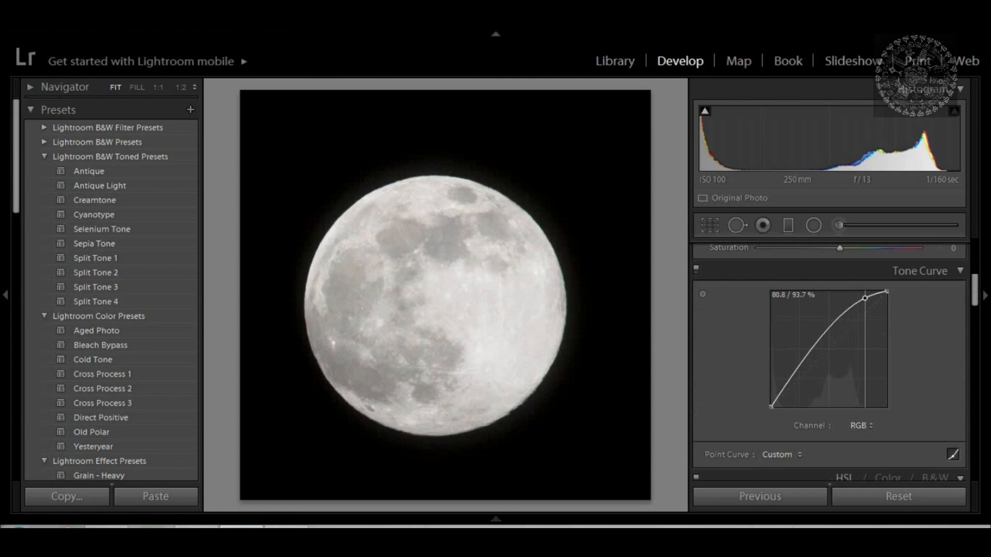
# Add two shadow points to the RGB tone curve, lowering the darker one and placing the other at about 27.5 / 17.3 %, for an S-shape.
pyautogui.click(783, 387)
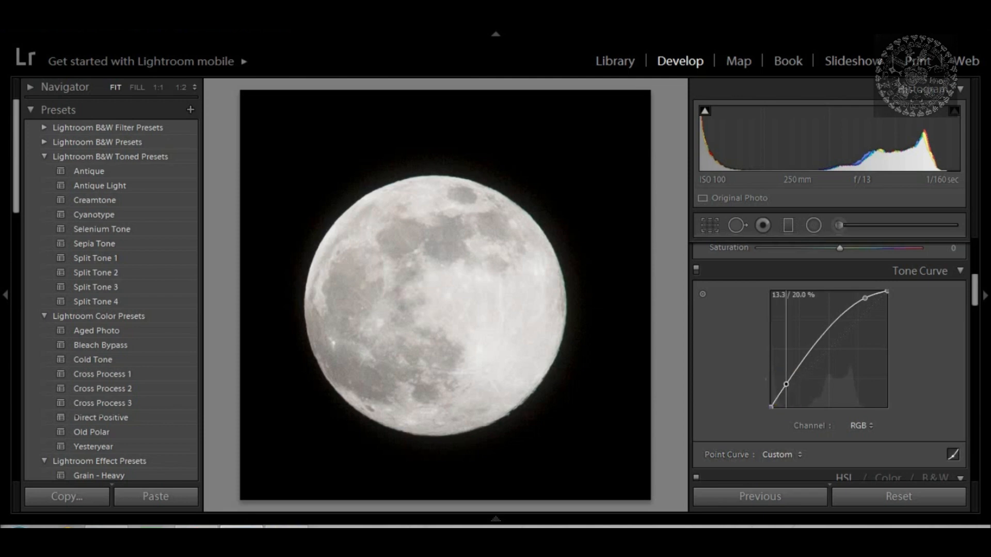
pyautogui.moveTo(786, 387); pyautogui.dragTo(789, 399)
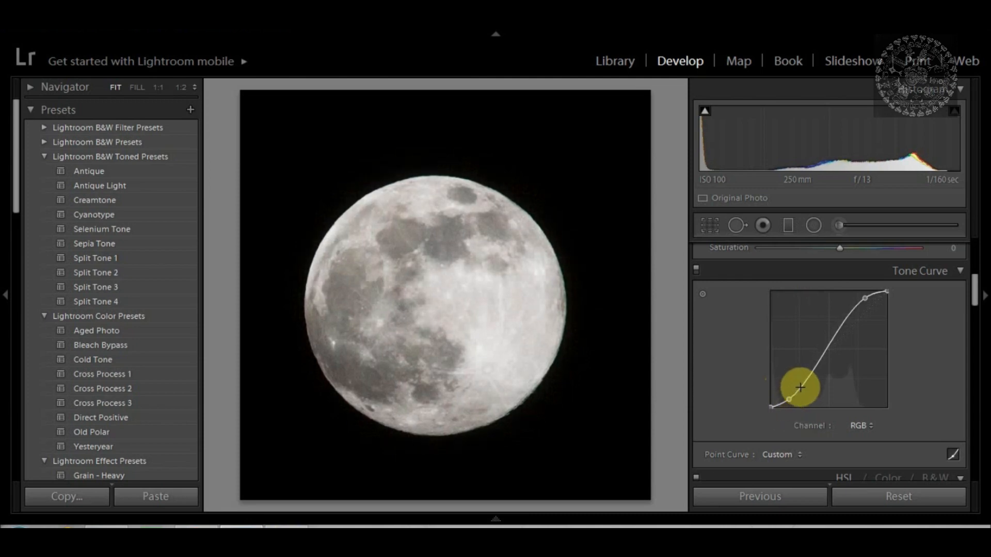
pyautogui.click(801, 387)
pyautogui.moveTo(801, 387); pyautogui.dragTo(803, 389)
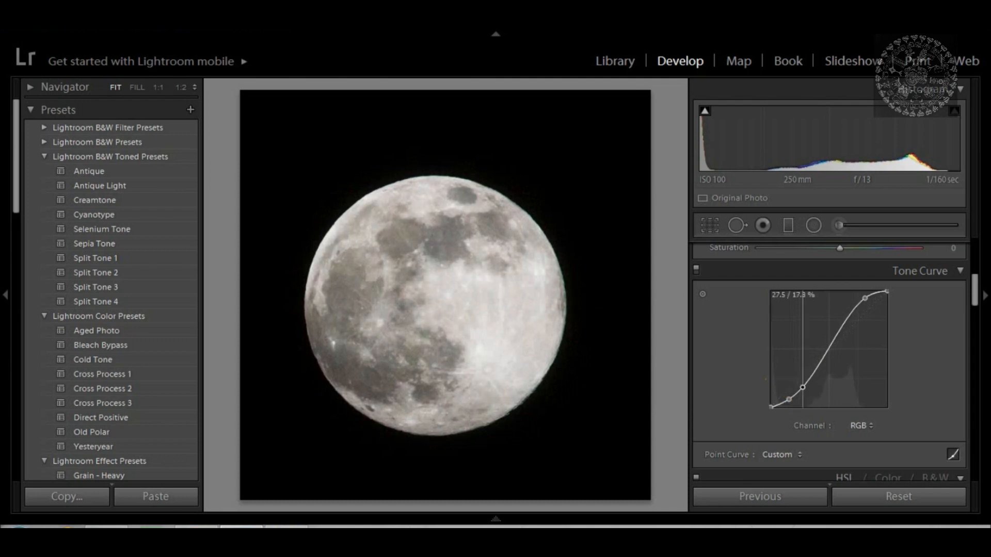
pyautogui.moveTo(802, 389); pyautogui.dragTo(803, 389)
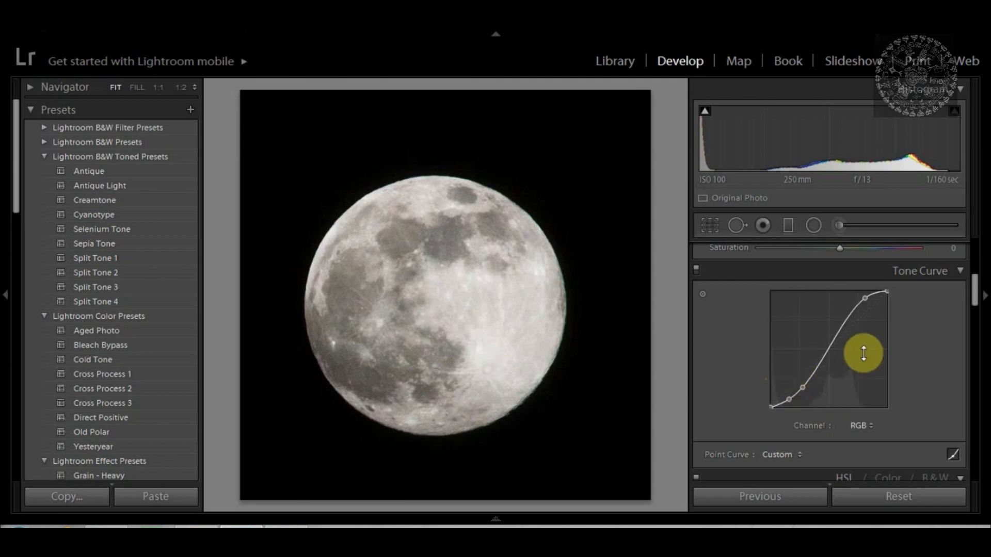
pyautogui.moveTo(789, 399); pyautogui.dragTo(788, 401)
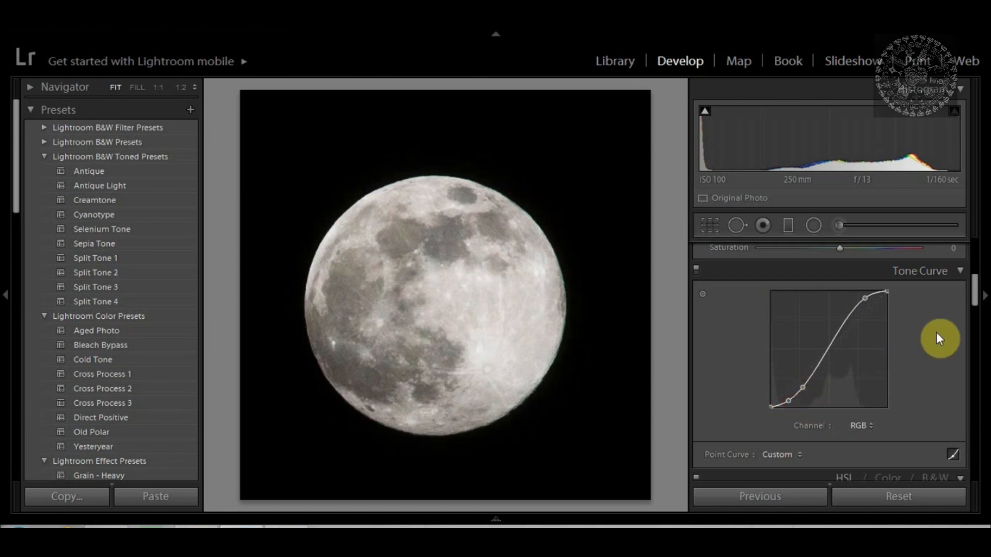
# Convert the photo's treatment to Black & White.
pyautogui.moveTo(973, 288); pyautogui.dragTo(973, 252)
pyautogui.click(943, 273)
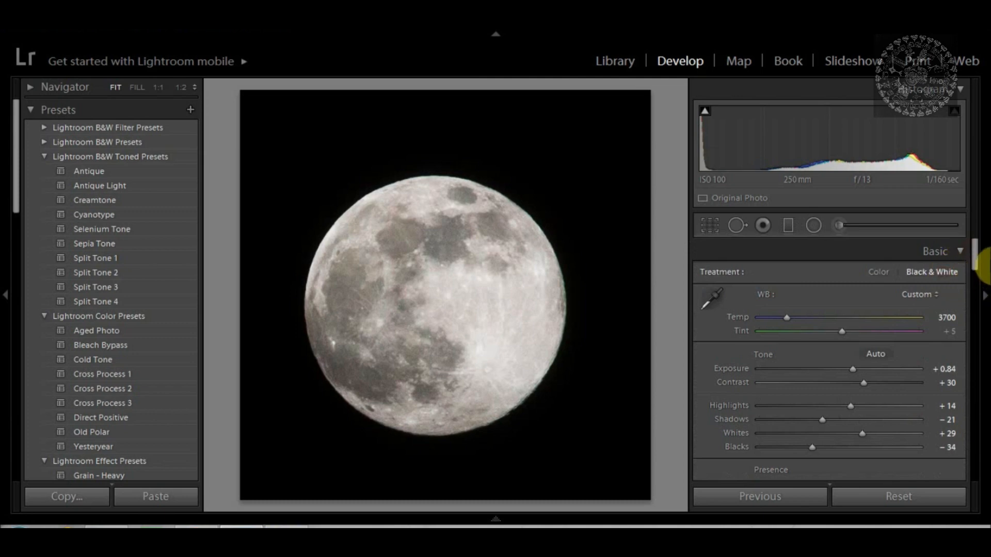
# Sharpen the moon's detail with masking 58, amount 67 and radius 1.6.
pyautogui.moveTo(973, 253); pyautogui.dragTo(975, 361)
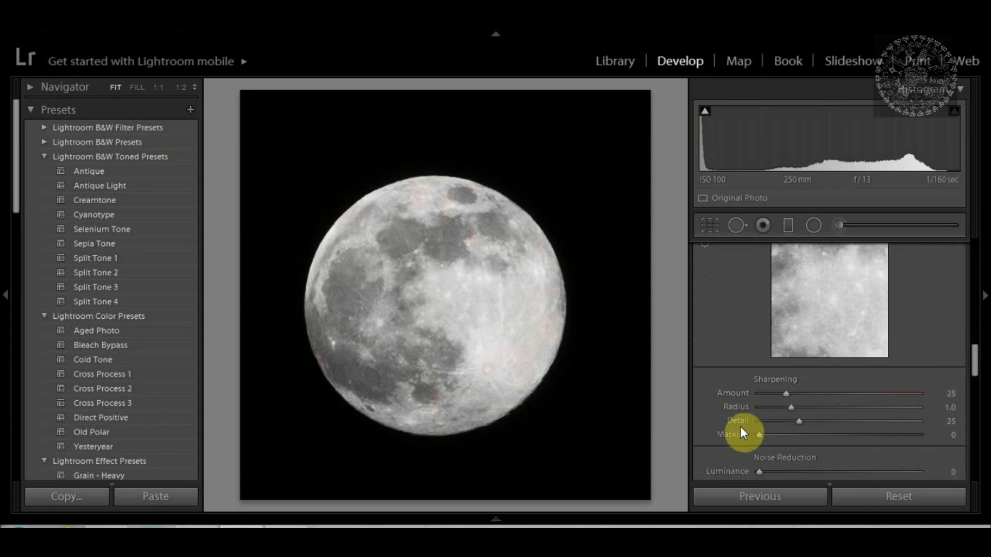
pyautogui.moveTo(754, 436); pyautogui.dragTo(850, 437)
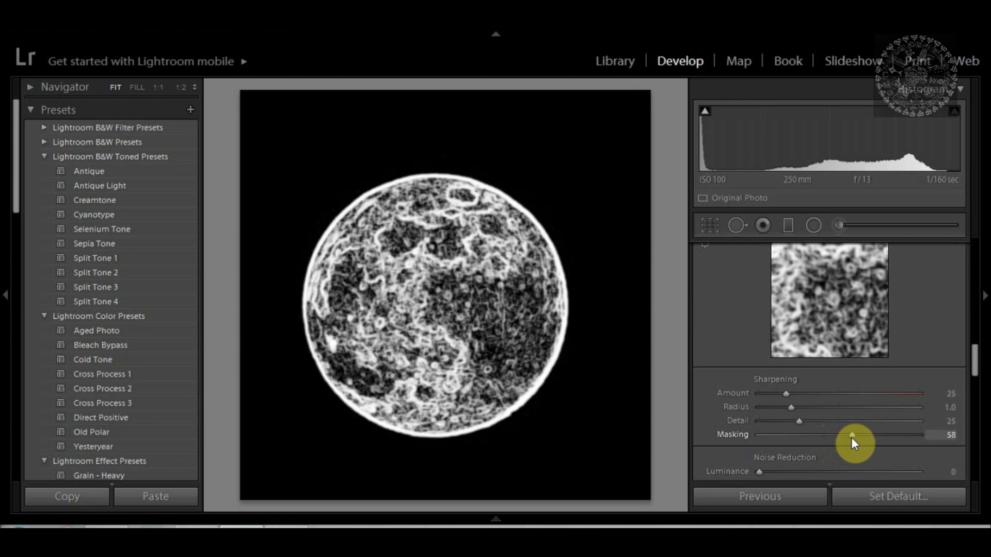
pyautogui.moveTo(852, 437); pyautogui.dragTo(850, 438)
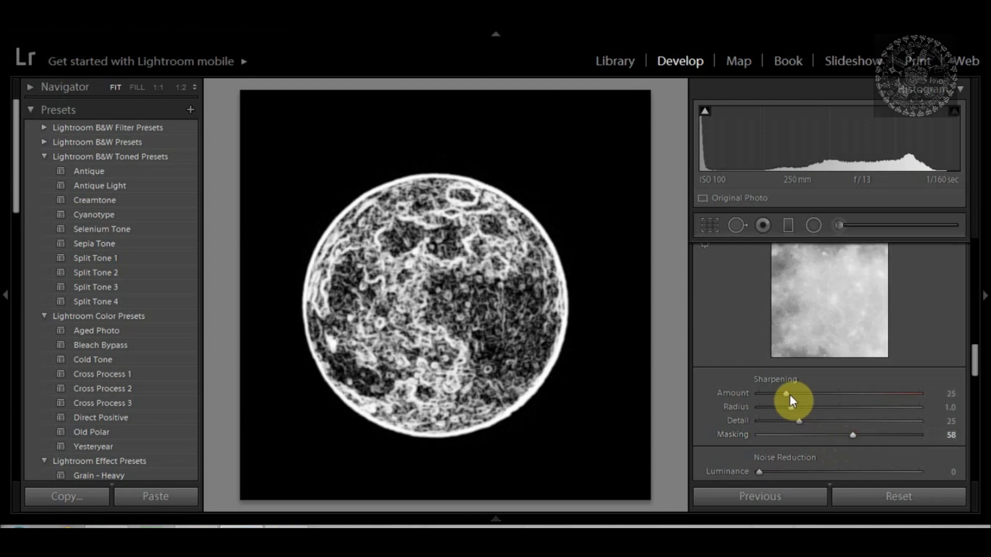
pyautogui.moveTo(788, 396); pyautogui.dragTo(813, 399)
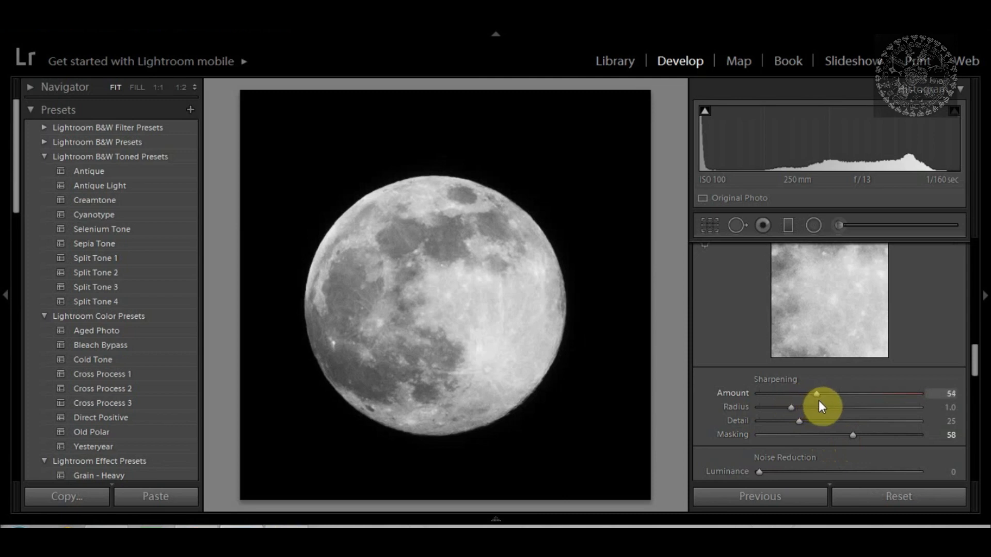
pyautogui.moveTo(827, 408); pyautogui.dragTo(831, 404)
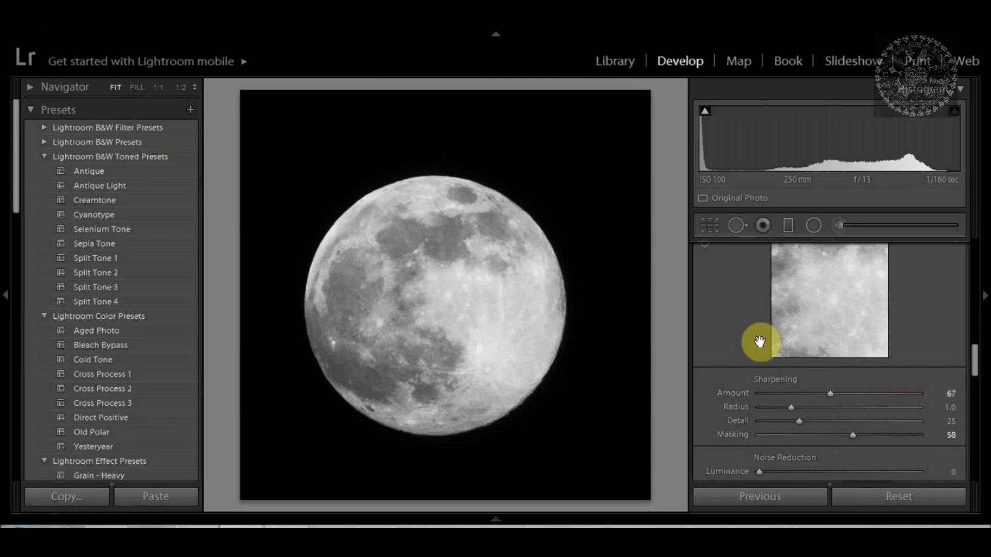
pyautogui.moveTo(791, 409); pyautogui.dragTo(798, 409)
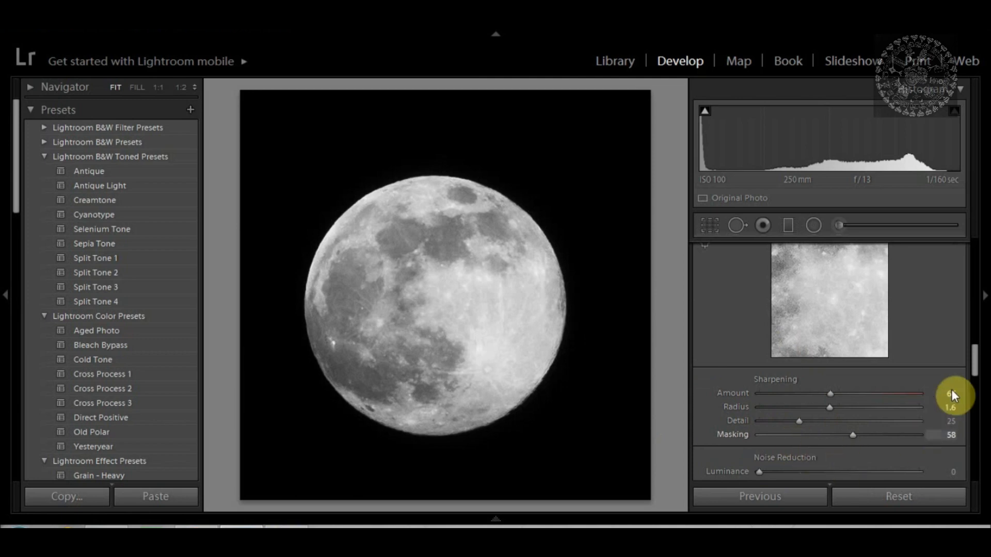
# Reduce noise with luminance 30 and color smoothness 35.
pyautogui.moveTo(973, 365); pyautogui.dragTo(979, 382)
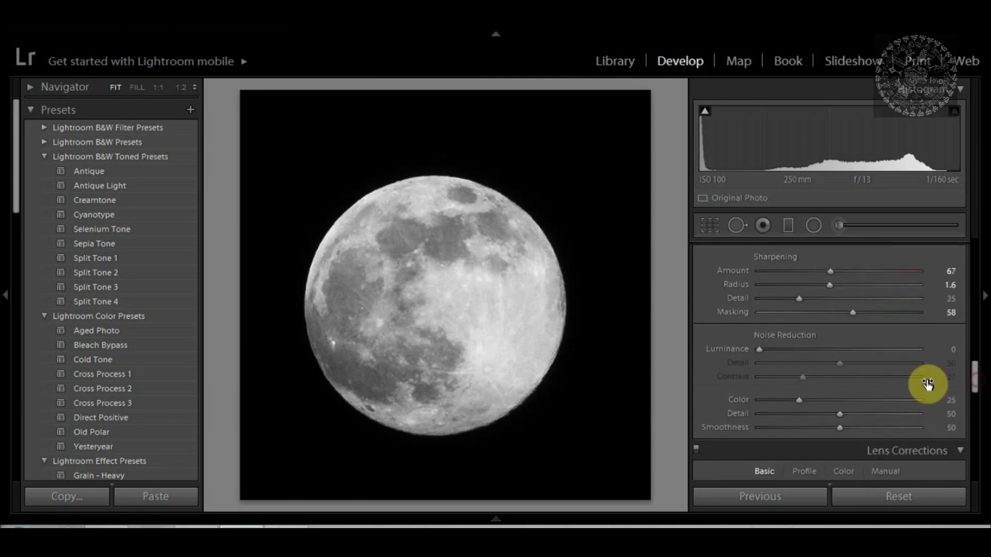
pyautogui.moveTo(760, 351); pyautogui.dragTo(807, 357)
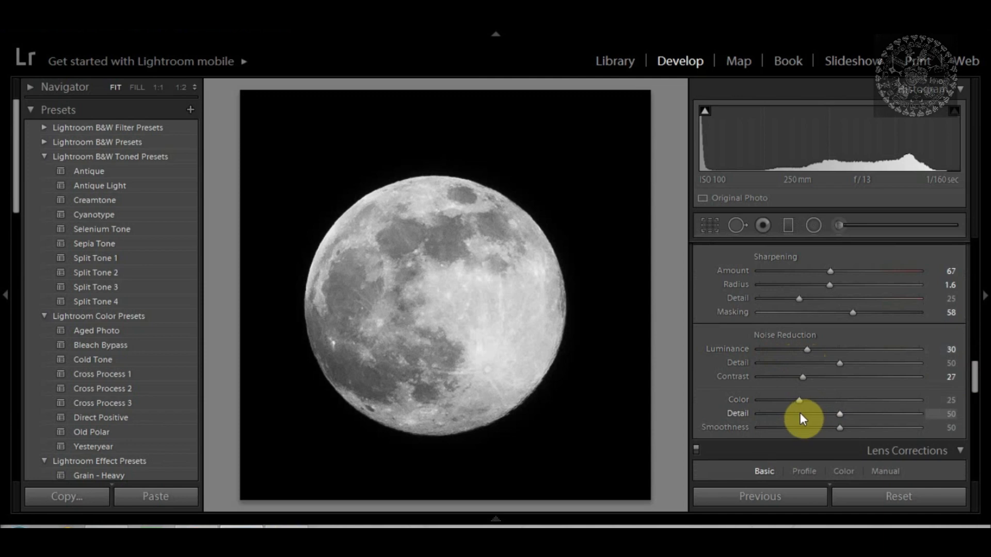
pyautogui.moveTo(850, 428); pyautogui.dragTo(816, 429)
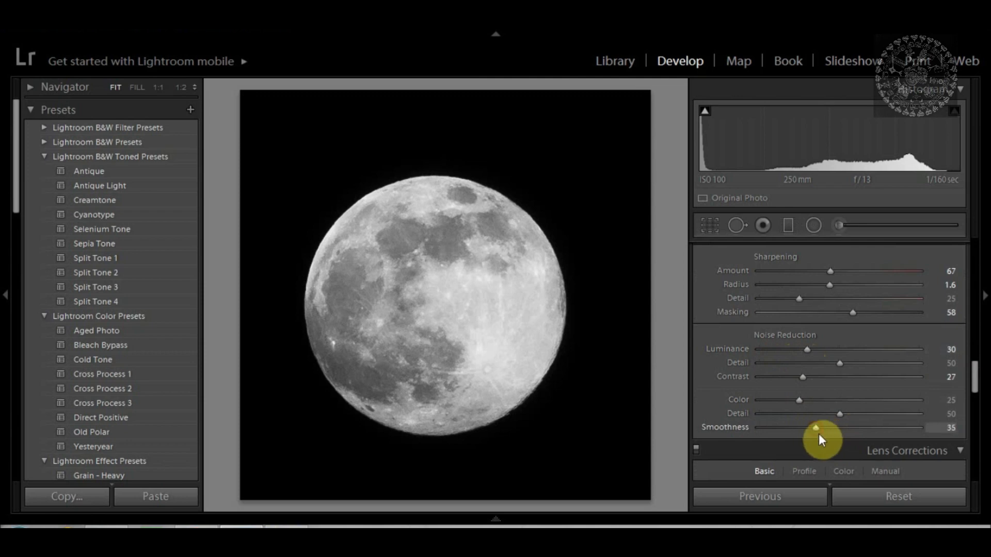
# Enable Remove Chromatic Aberration in the lens corrections.
pyautogui.click(974, 375)
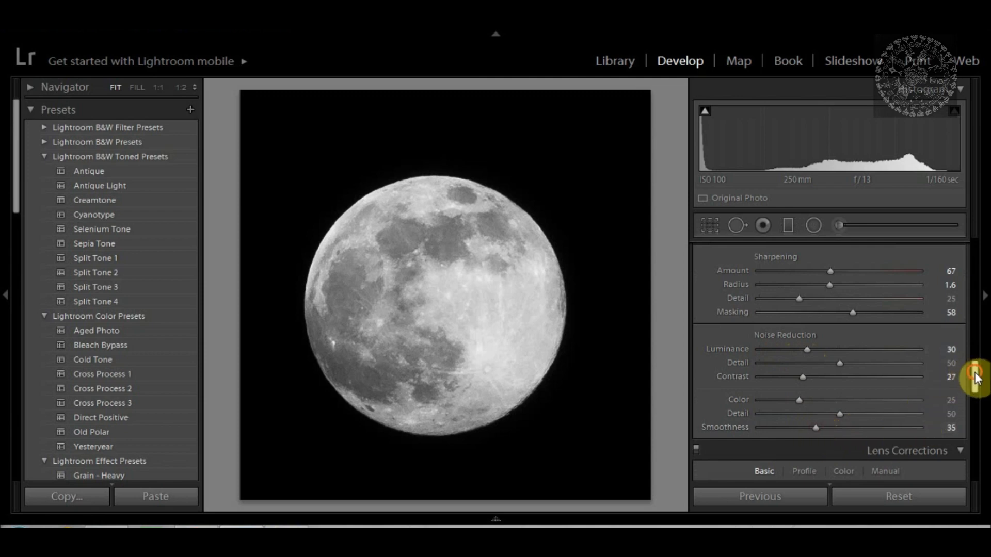
pyautogui.moveTo(975, 378); pyautogui.dragTo(977, 391)
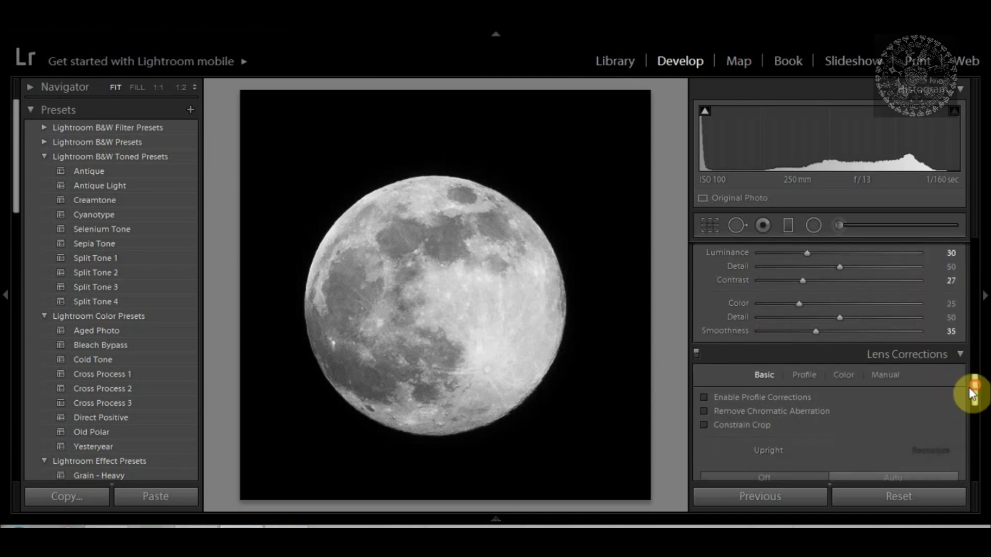
pyautogui.click(704, 410)
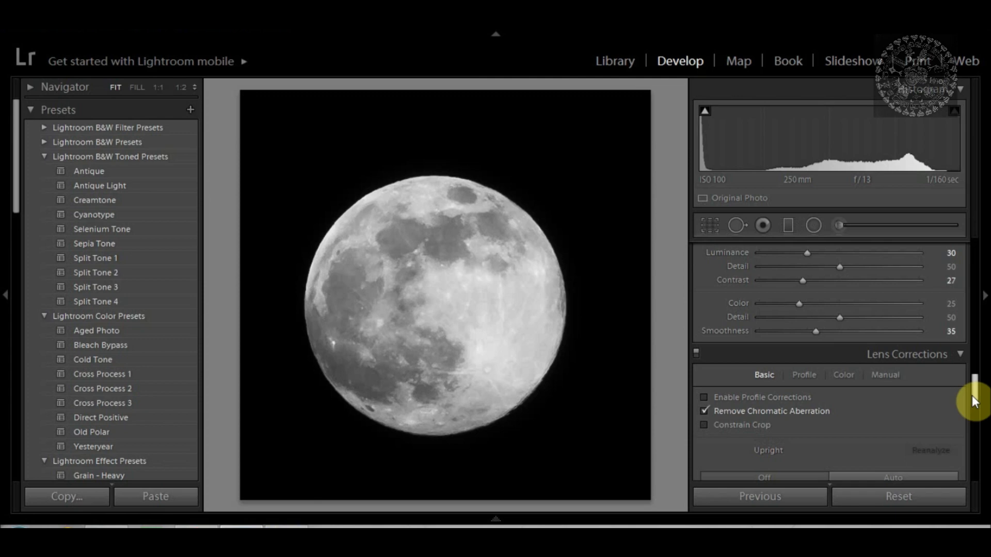
# Darken the photo's edges with a post-crop vignetting amount of about −13.
pyautogui.moveTo(972, 397); pyautogui.dragTo(973, 422)
pyautogui.moveTo(837, 421); pyautogui.dragTo(829, 420)
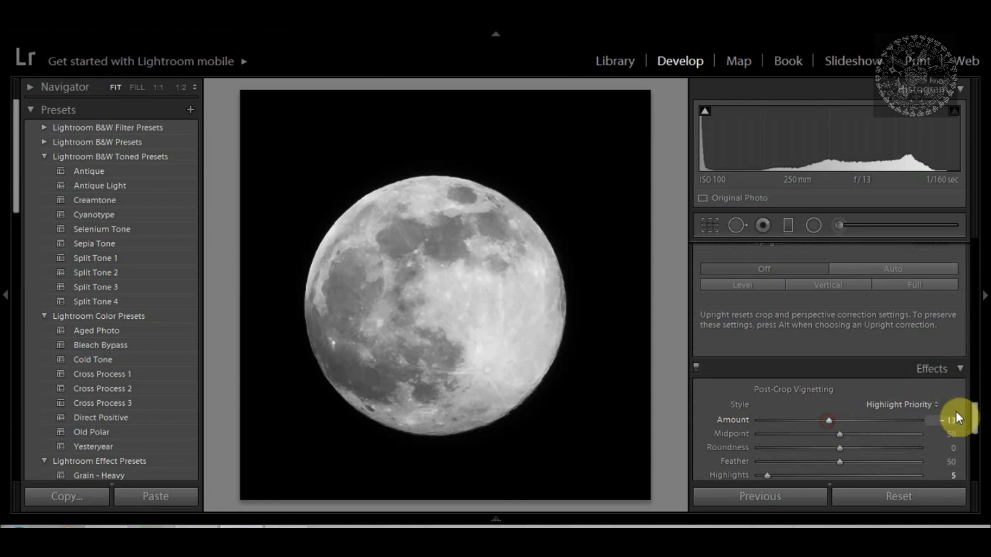
# Export the edited moon photo to the hard drive, keeping the existing export settings.
pyautogui.moveTo(973, 410); pyautogui.dragTo(974, 236)
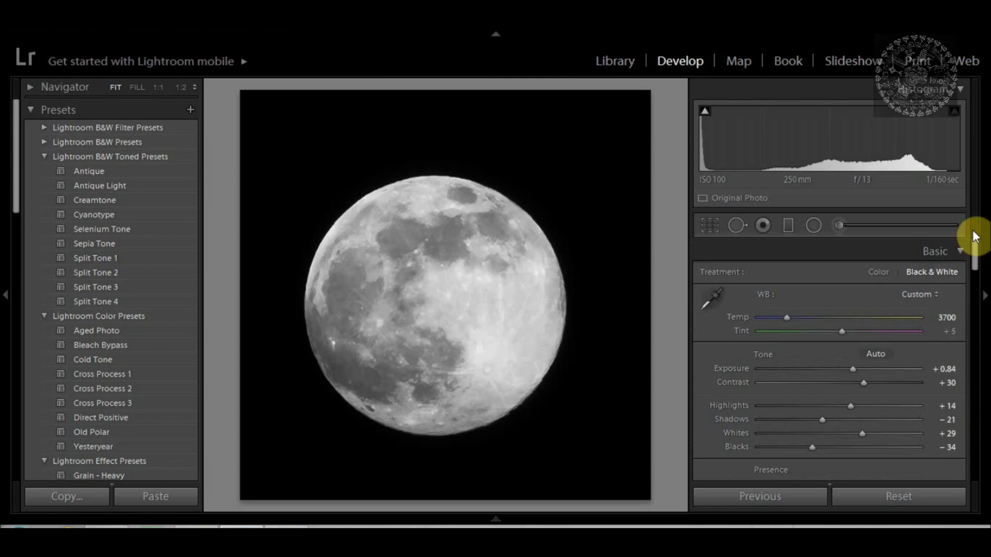
pyautogui.click(14, 30)
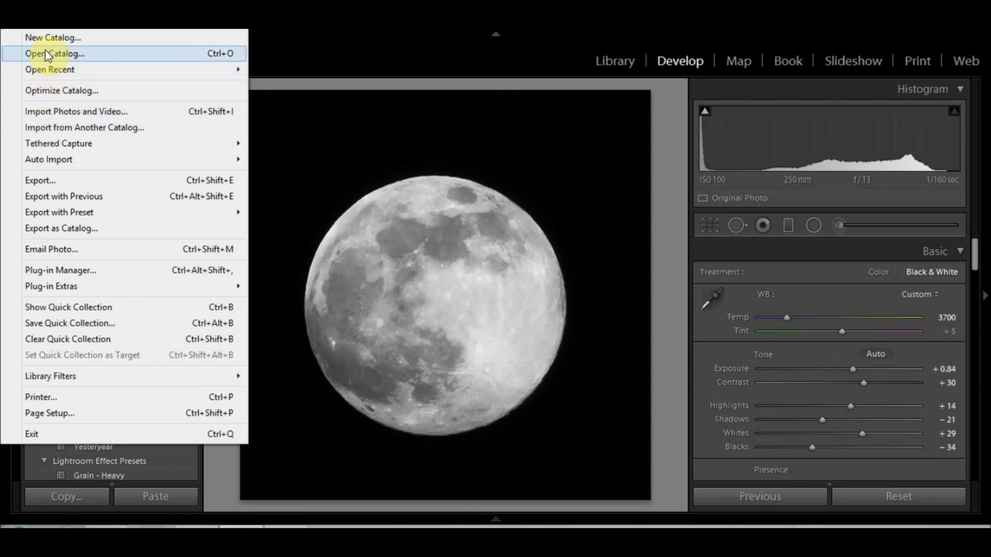
pyautogui.click(50, 180)
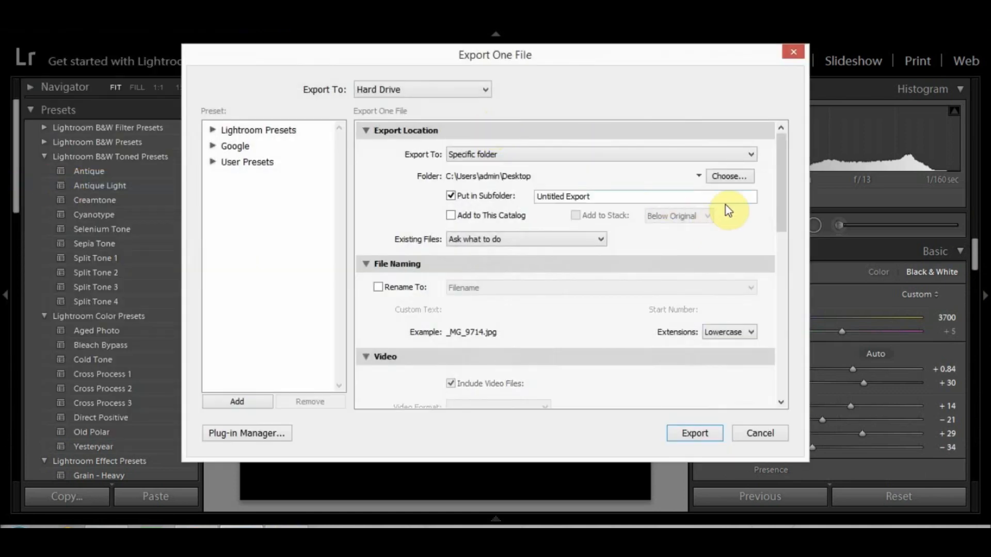
pyautogui.moveTo(777, 216); pyautogui.dragTo(772, 381)
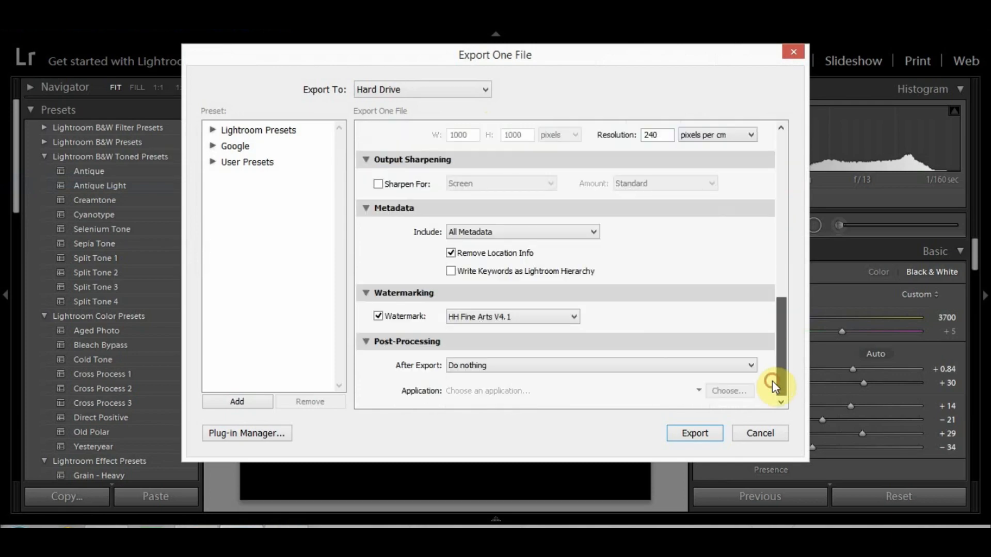
pyautogui.click(690, 431)
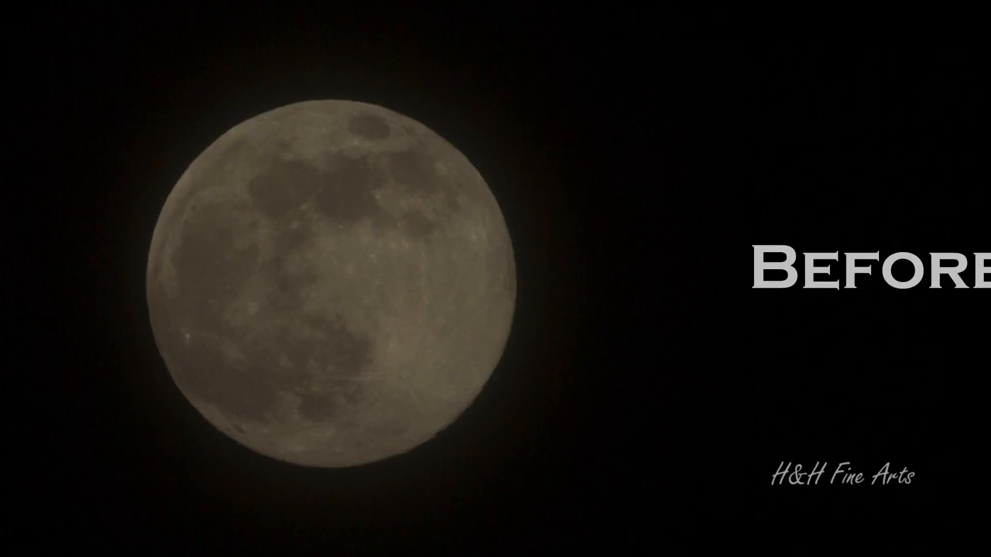